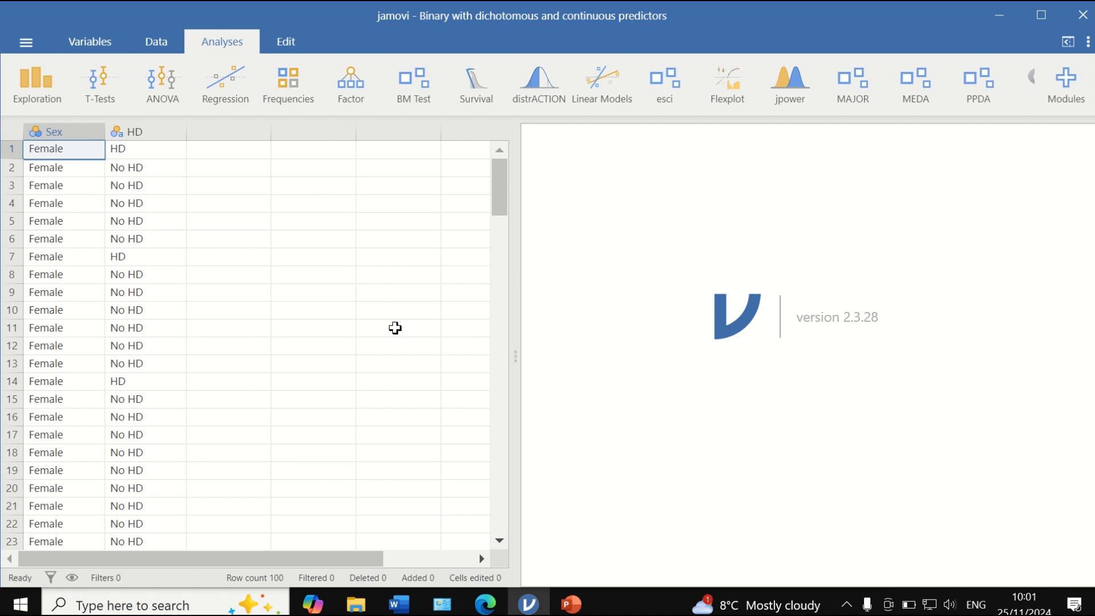
scroll(394, 328, "down", 15)
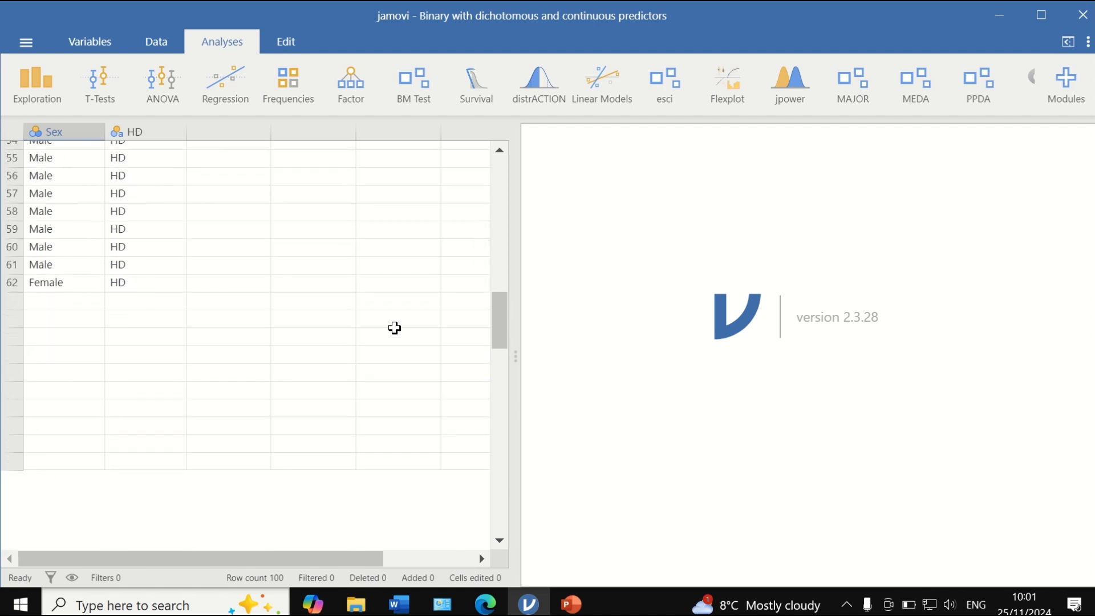
scroll(395, 328, "down", 10)
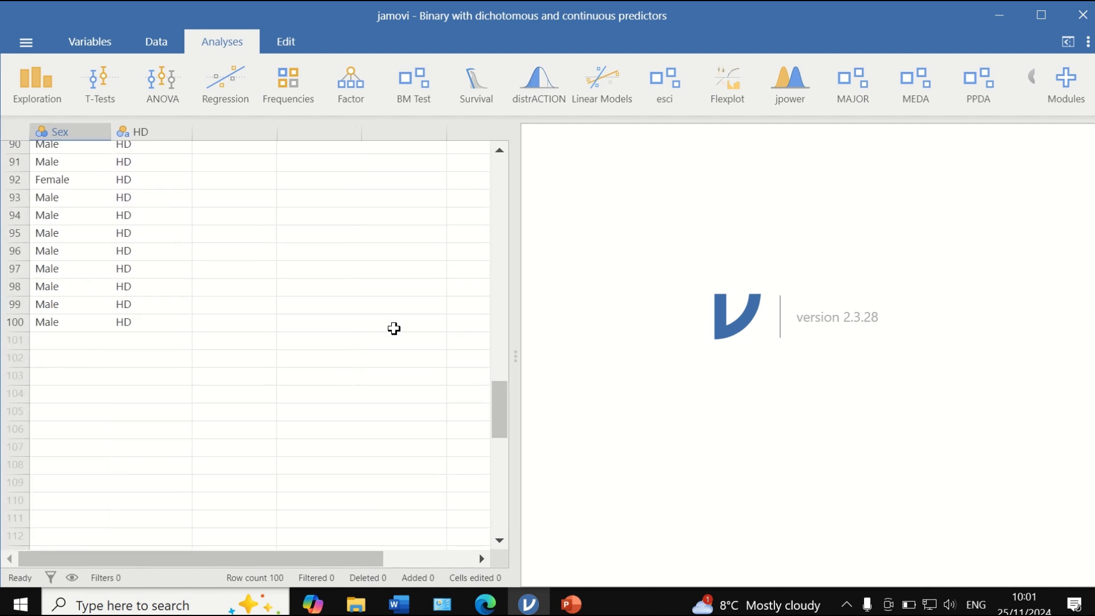
scroll(393, 328, "up", 20)
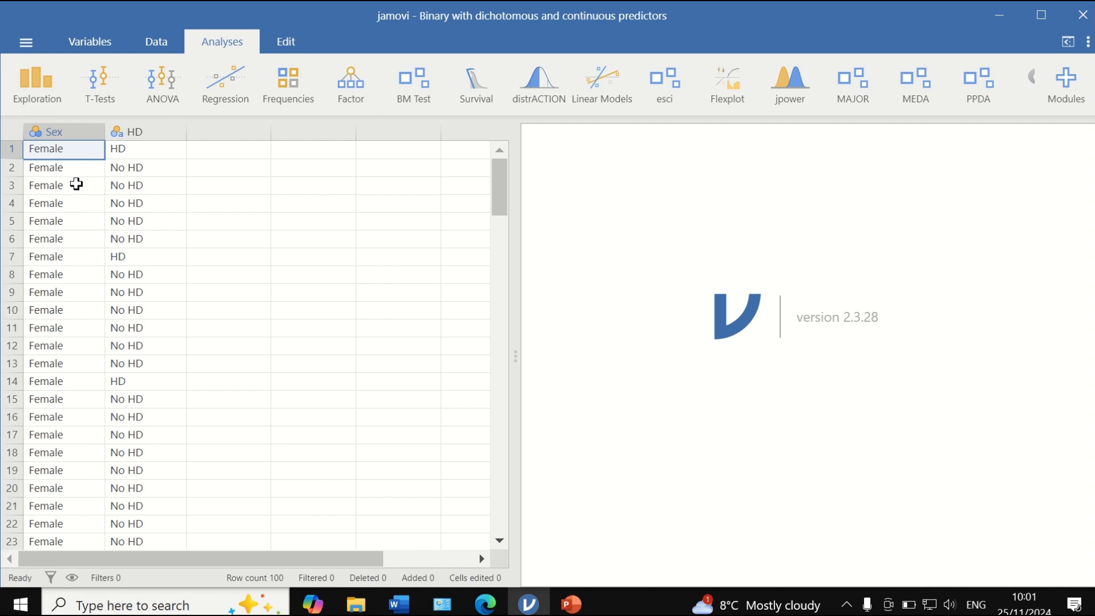
scroll(78, 300, "down", 10)
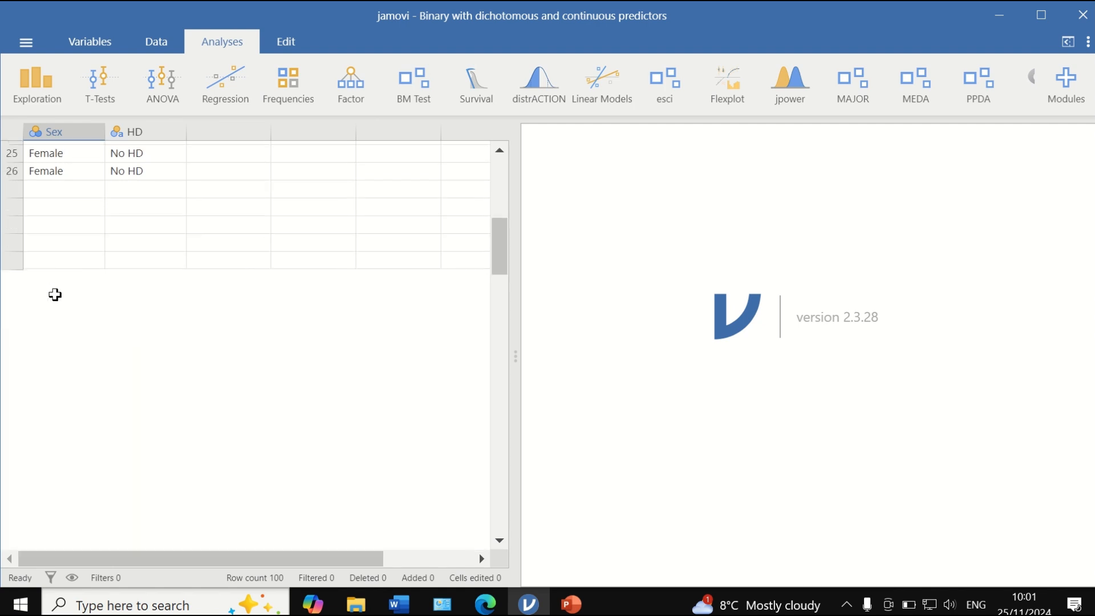
scroll(78, 301, "down", 3)
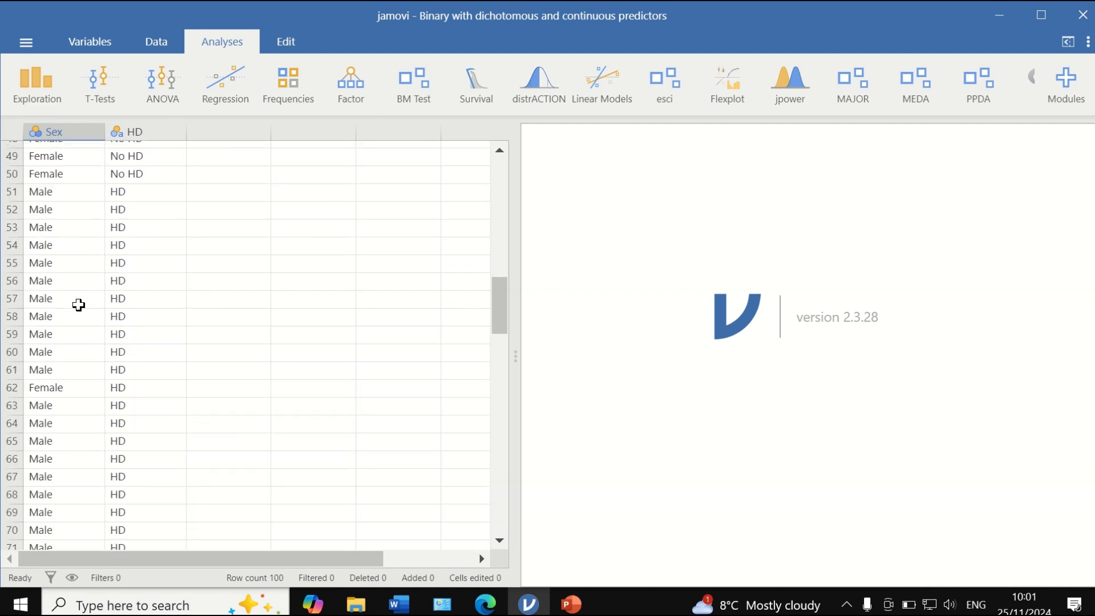
scroll(78, 303, "up", 14)
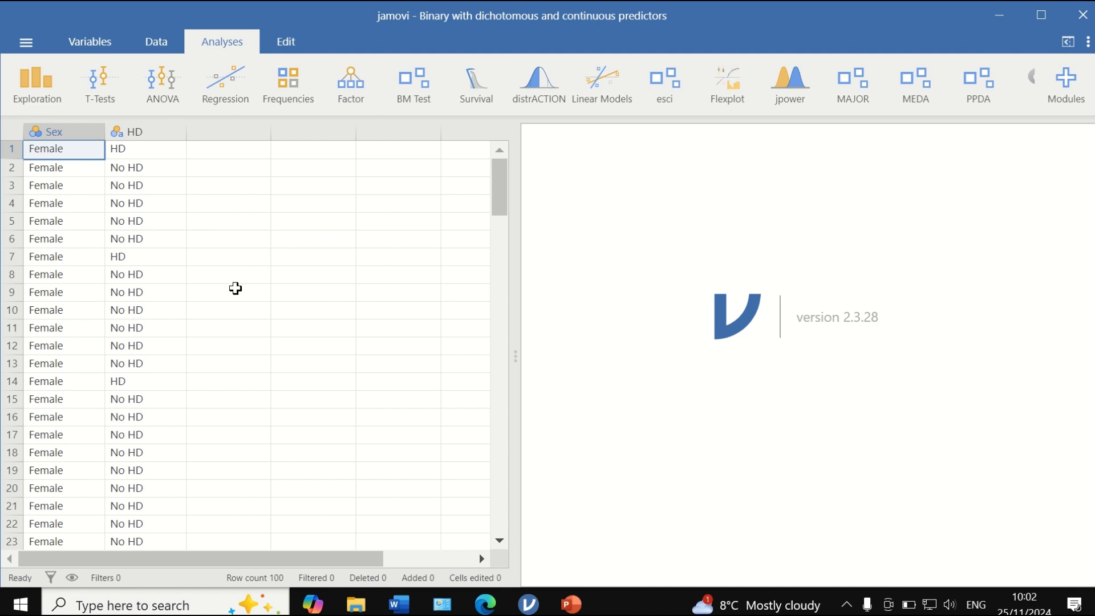
- Start a Descriptives analysis of the variables Sex and HD
left_click(35, 99)
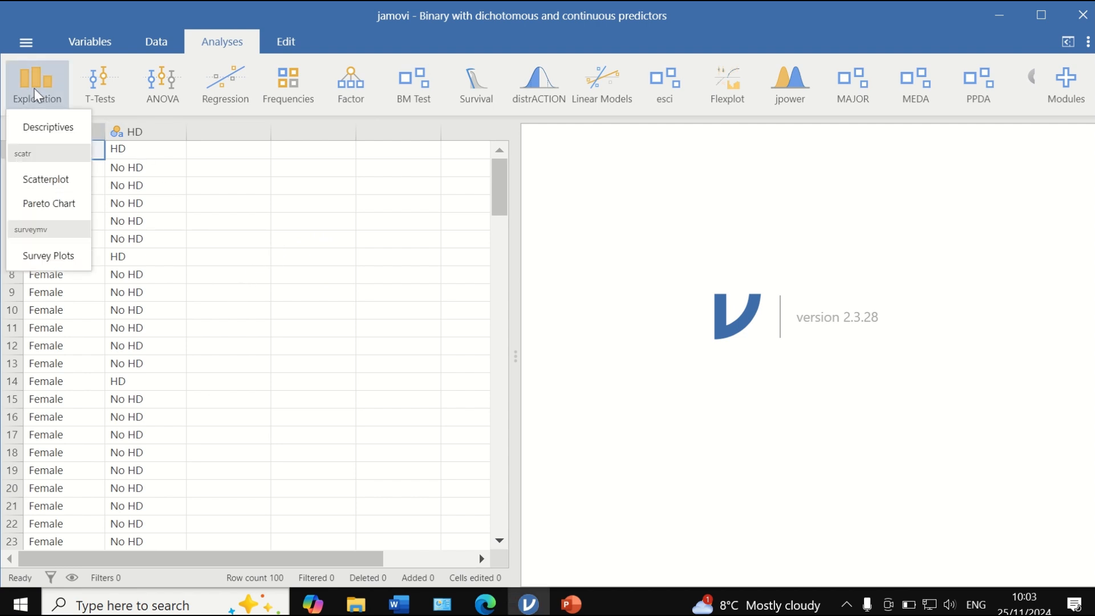
left_click(50, 129)
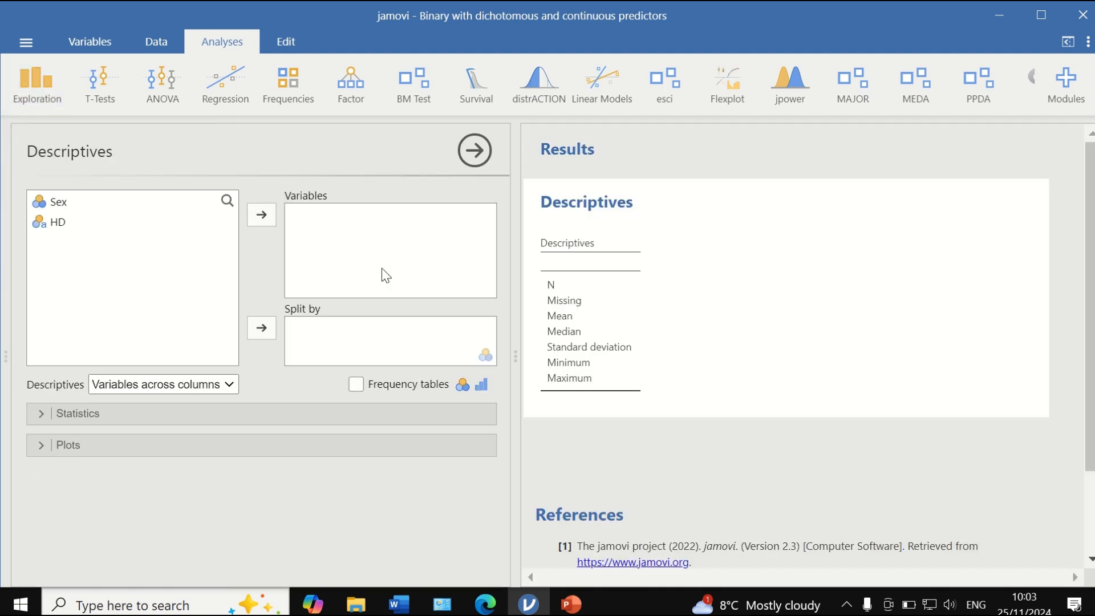
left_click(58, 202)
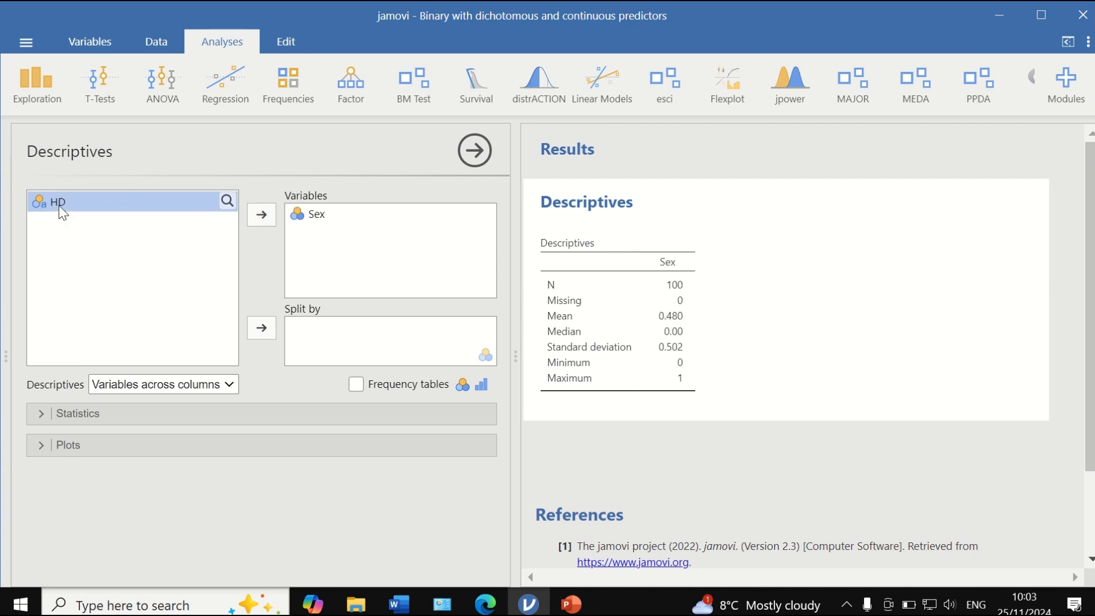
left_click(261, 215)
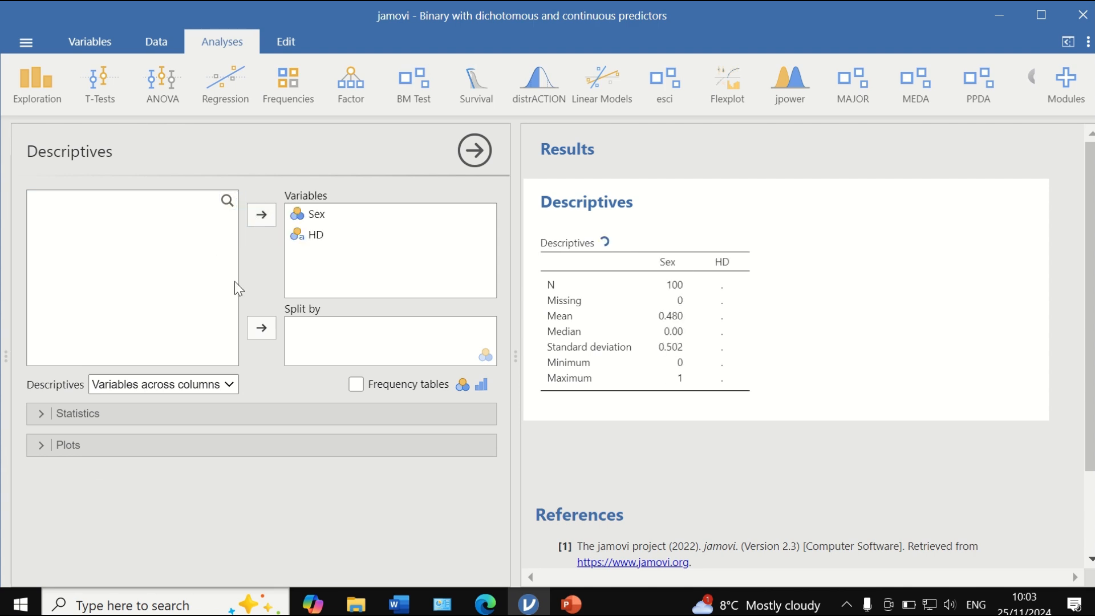
- Add frequency tables for Sex and HD and drop the unneeded summary statistics such as standard deviation
left_click(356, 388)
left_click(89, 415)
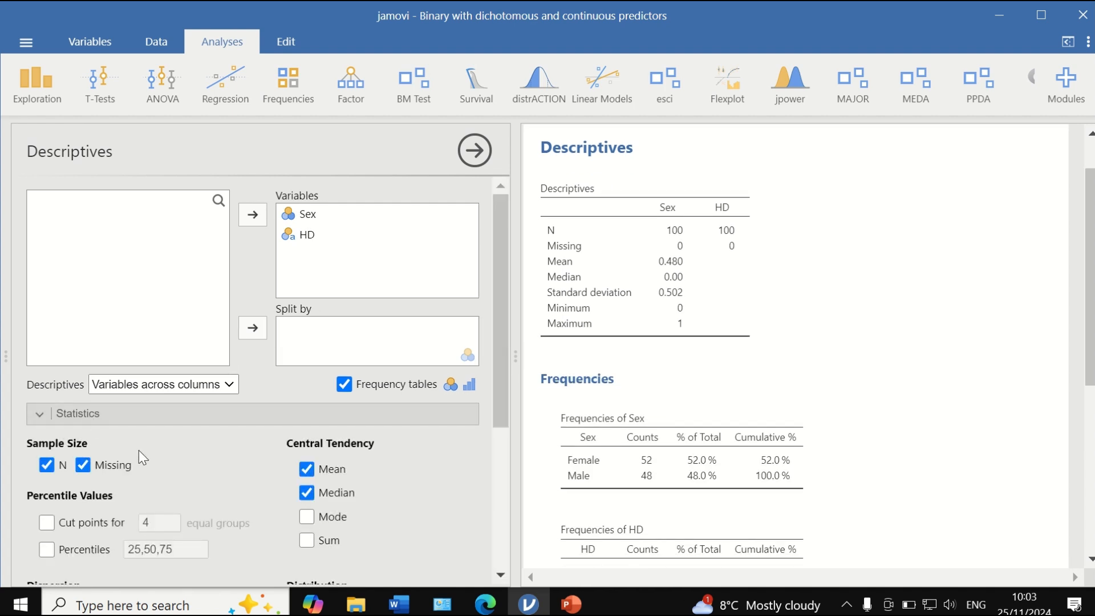
scroll(159, 474, "down", 2)
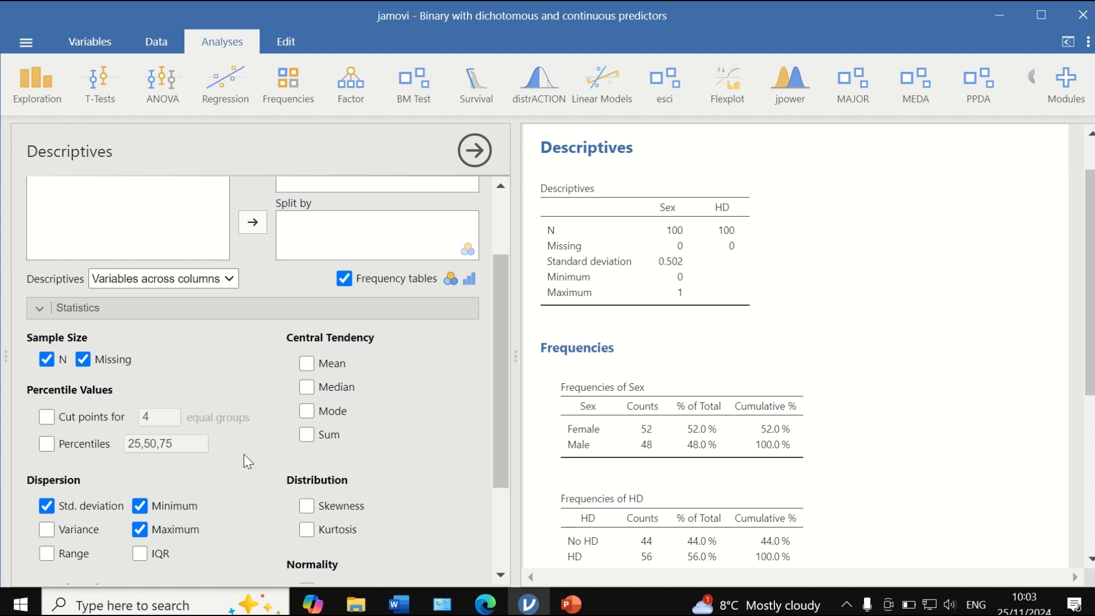
left_click(46, 505)
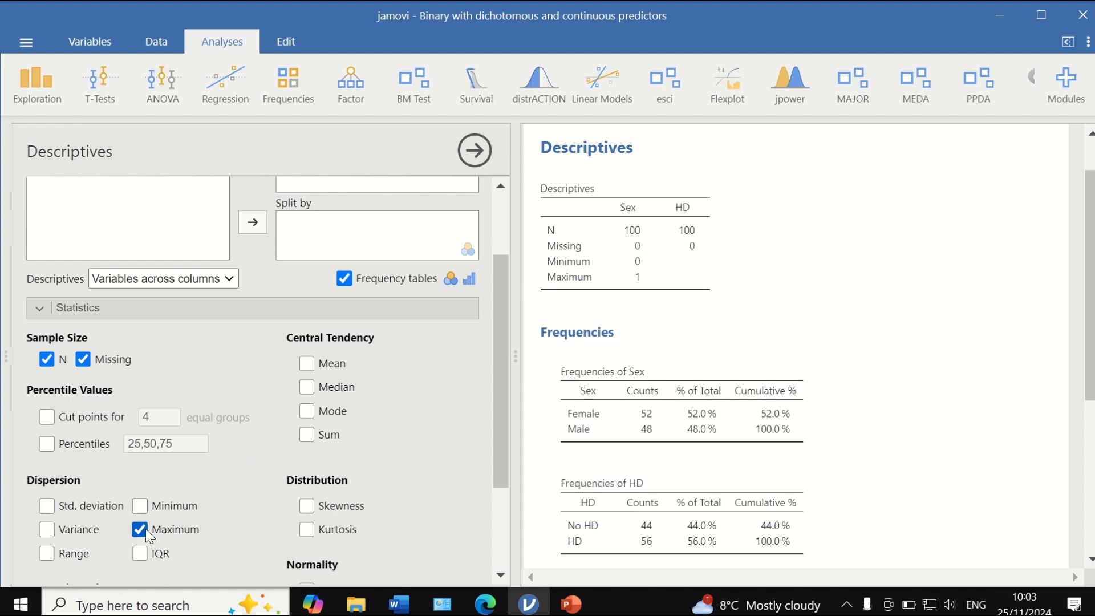
scroll(239, 463, "down", 3)
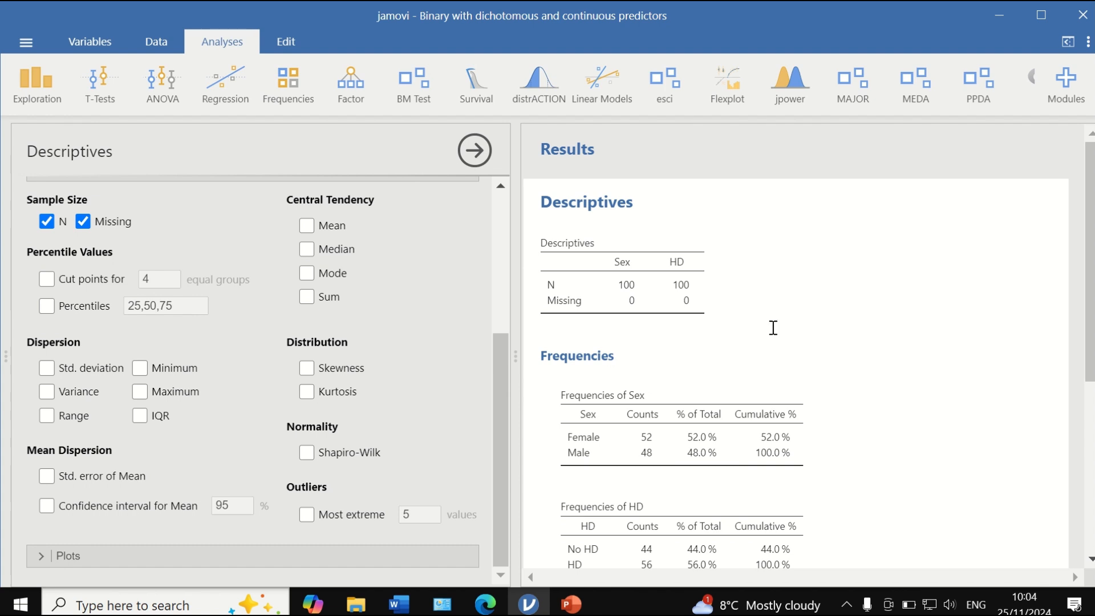
- Read the frequency tables (Female 52%, Male 48%; No HD 44%, HD 56%), then list the regression analyses
scroll(773, 325, "down", 2)
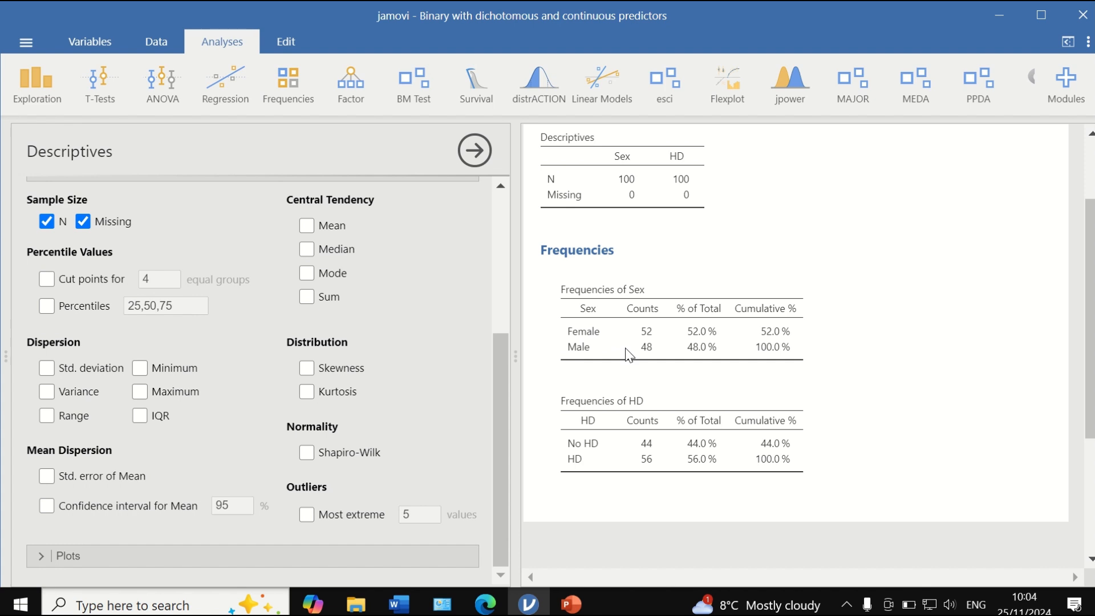
scroll(595, 457, "down", 2)
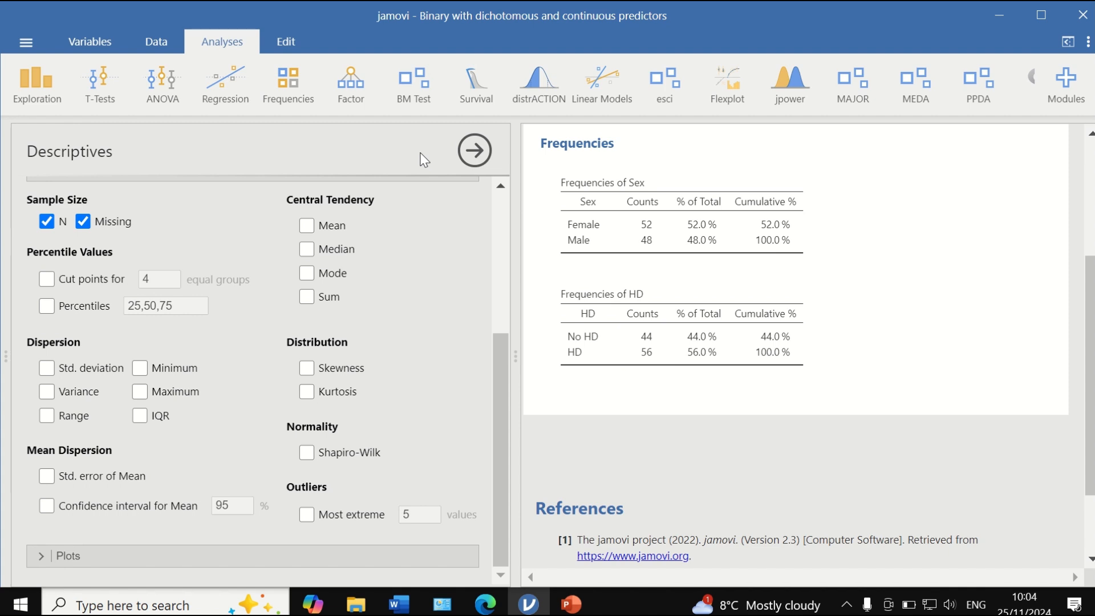
left_click(217, 91)
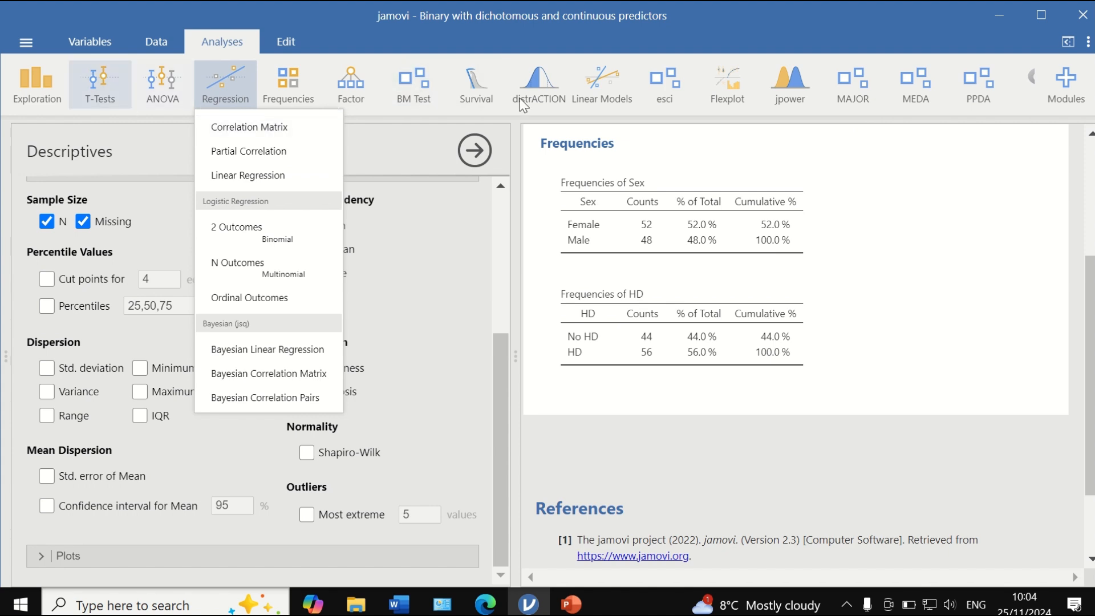
- Start a binomial (2 outcomes) logistic regression analysis
left_click(1065, 91)
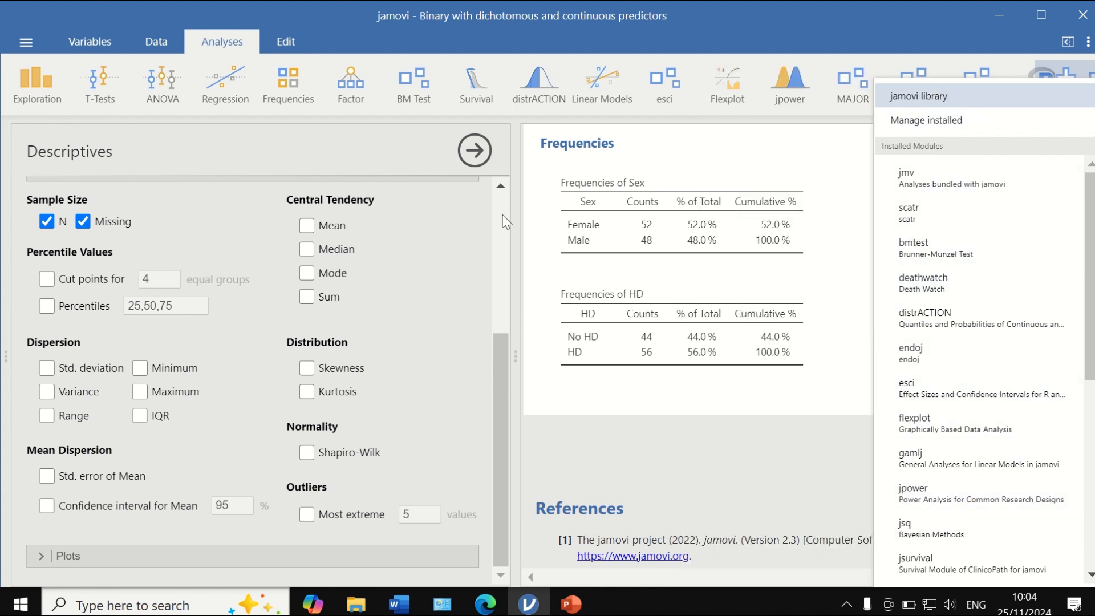
left_click(237, 85)
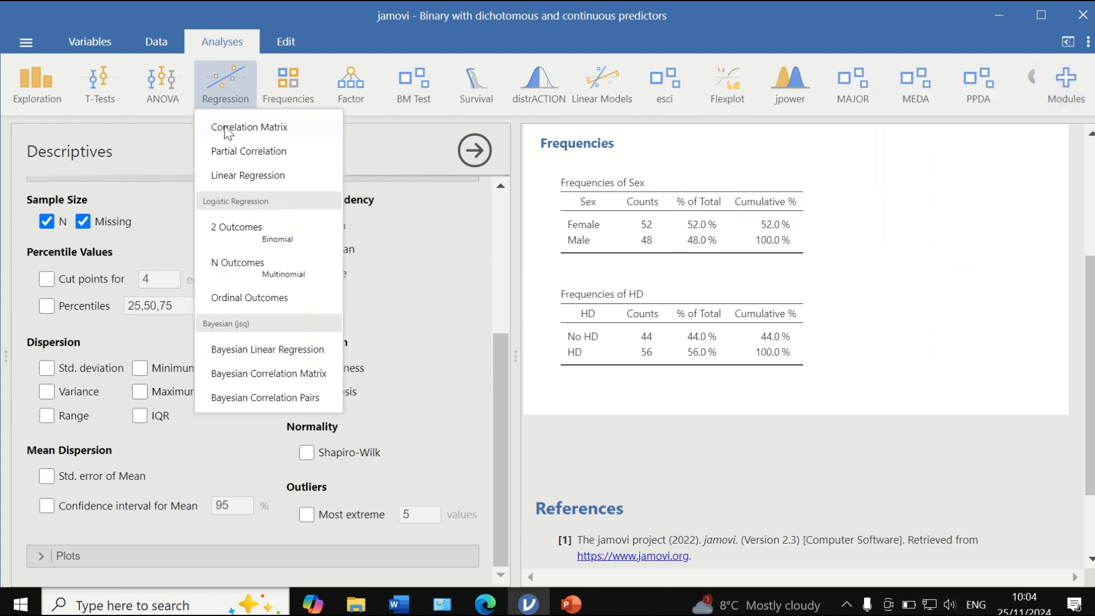
left_click(235, 228)
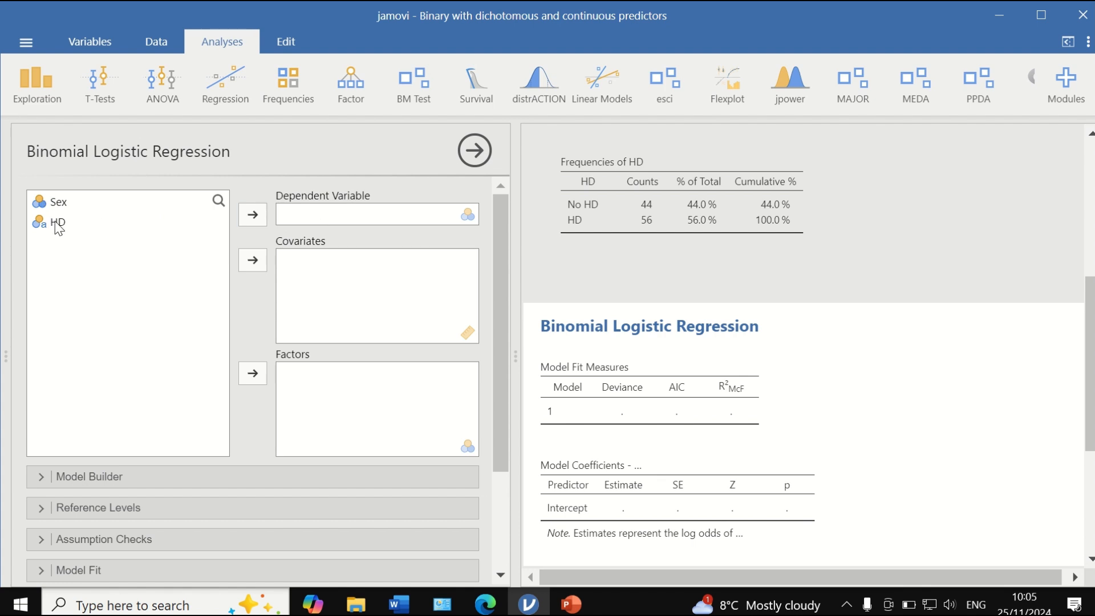
- Make HD the dependent variable and Sex a factor
left_click(73, 228)
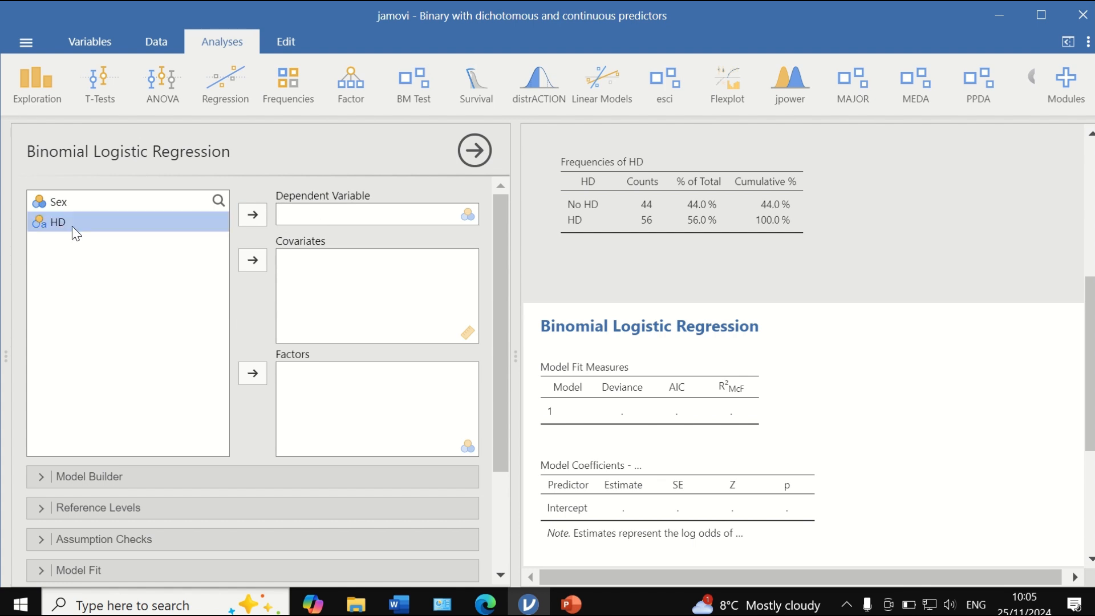
left_click(252, 214)
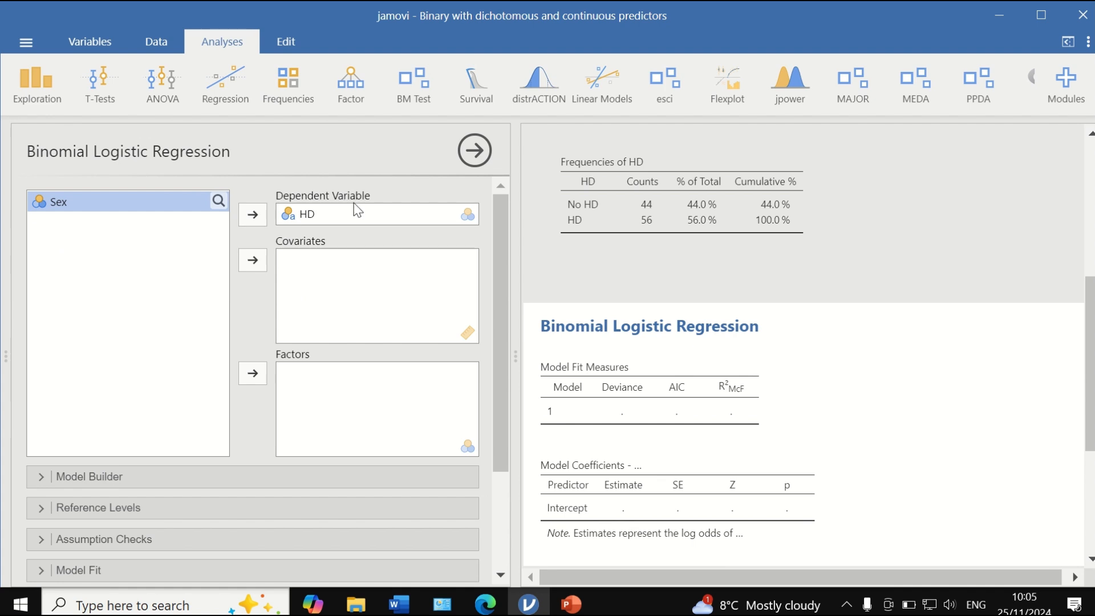
left_click(252, 374)
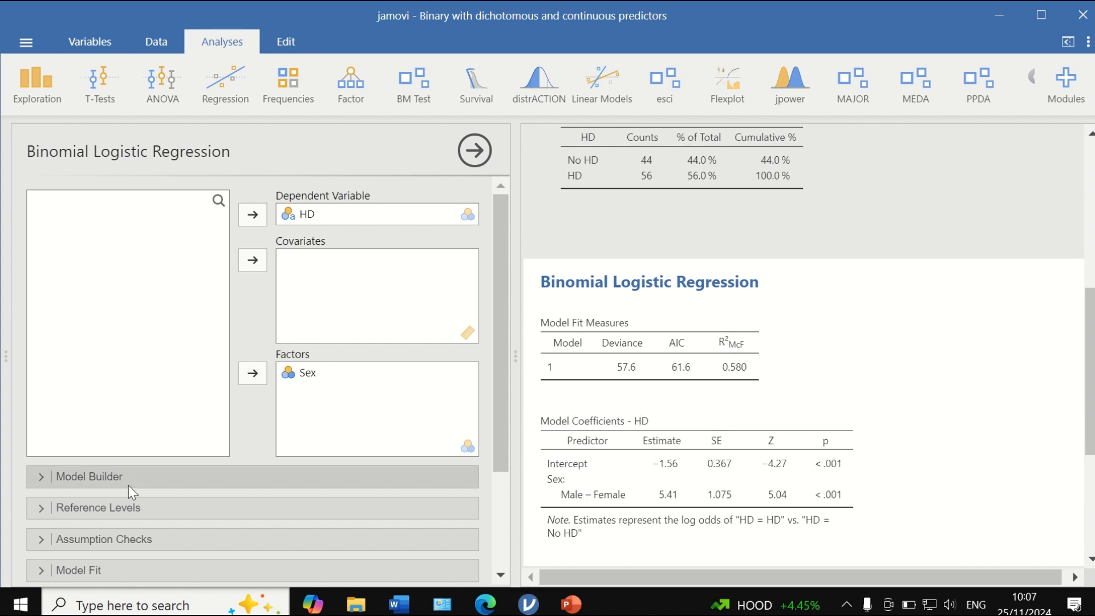
- Show the reference levels, No HD for HD and Female for Sex, and check the Assumption Checks options
scroll(219, 506, "down", 3)
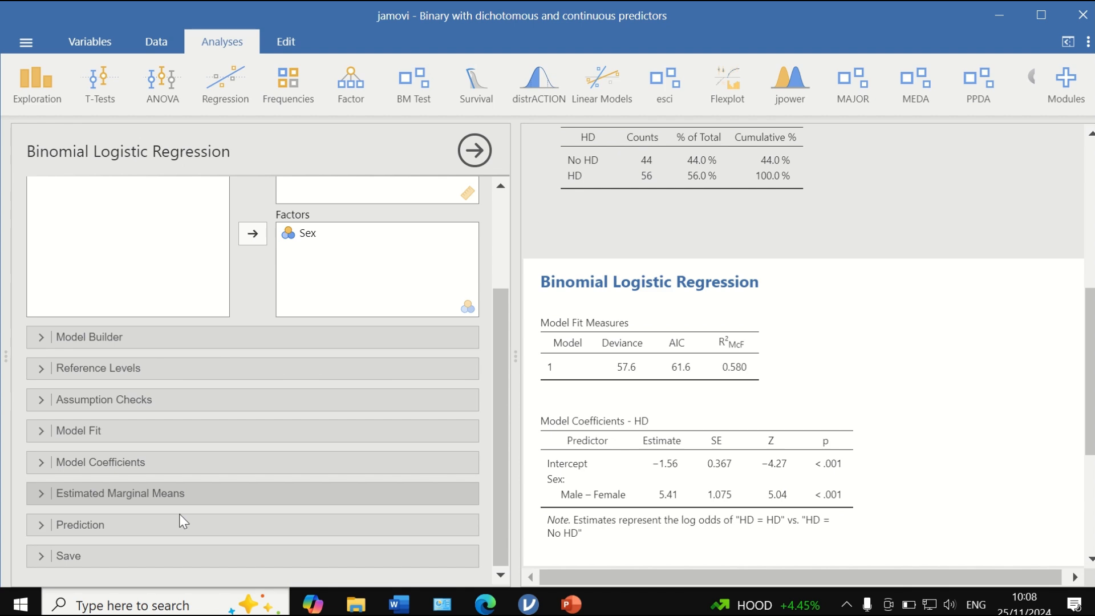
left_click(114, 336)
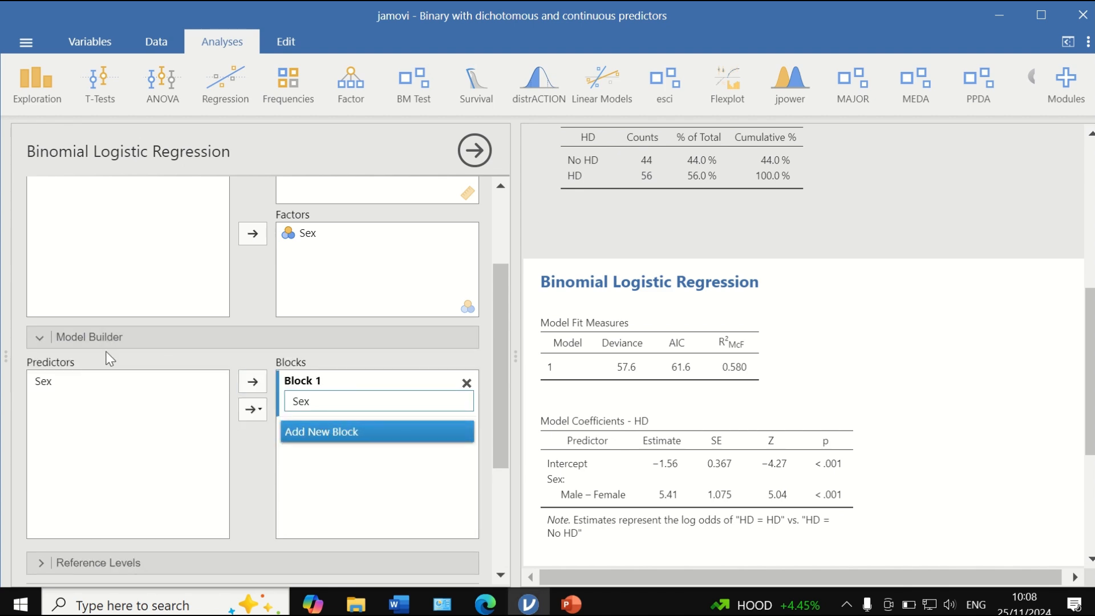
left_click(42, 335)
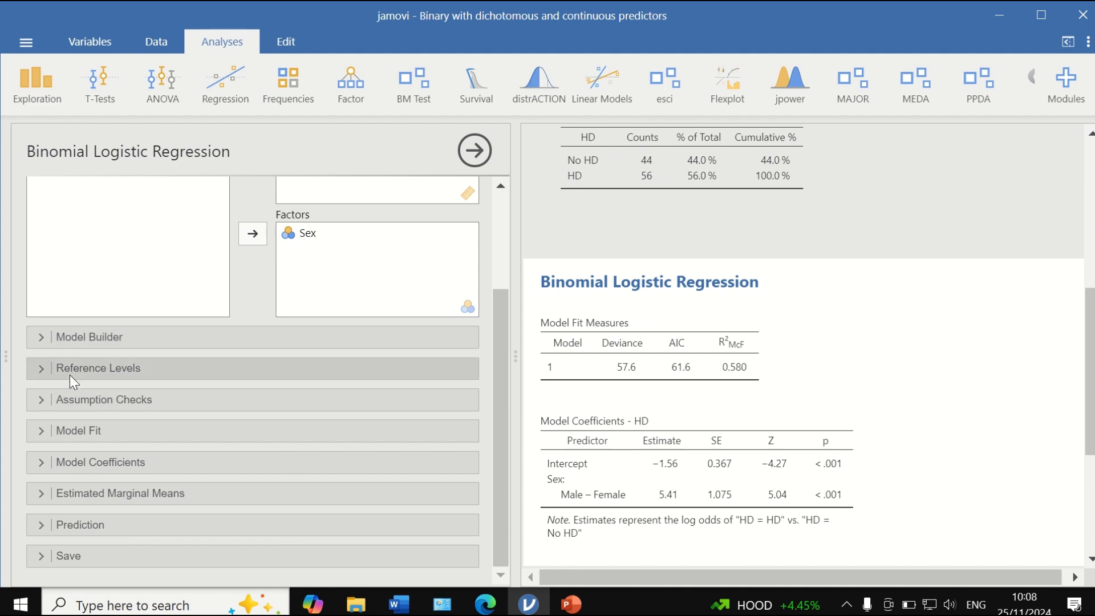
left_click(41, 374)
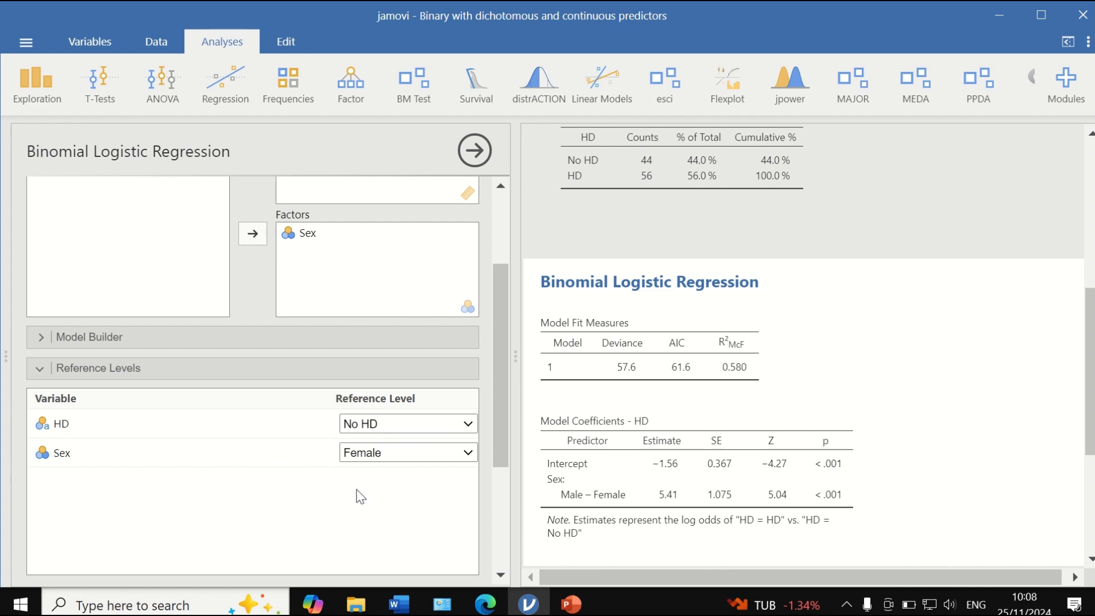
scroll(359, 485, "down", 2)
left_click(47, 491)
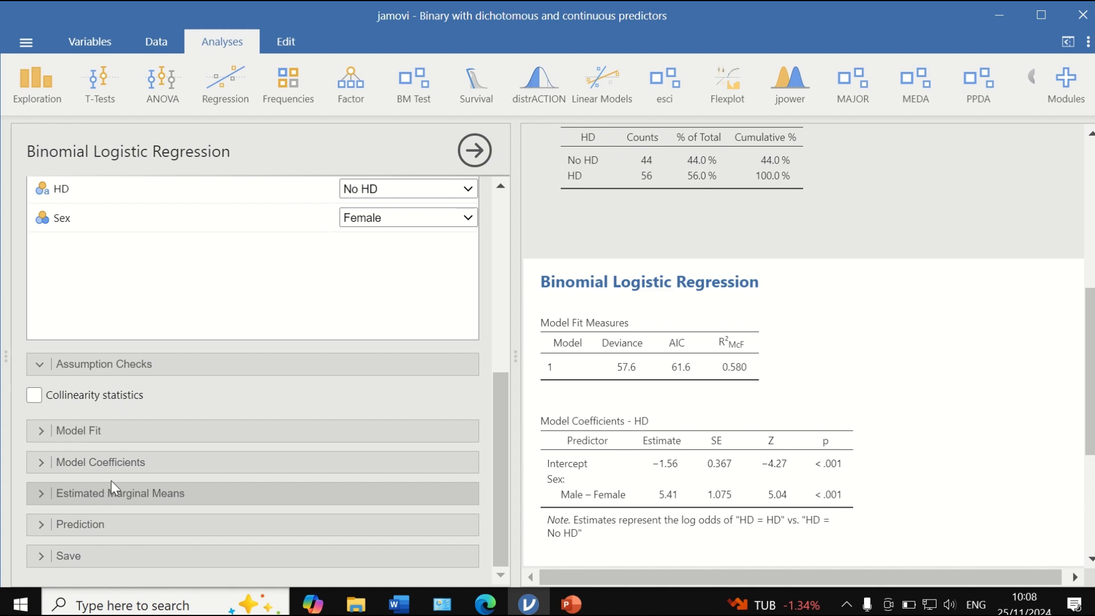
- Add Cox & Snell's and Nagelkerke's R² to the model fit table
left_click(38, 368)
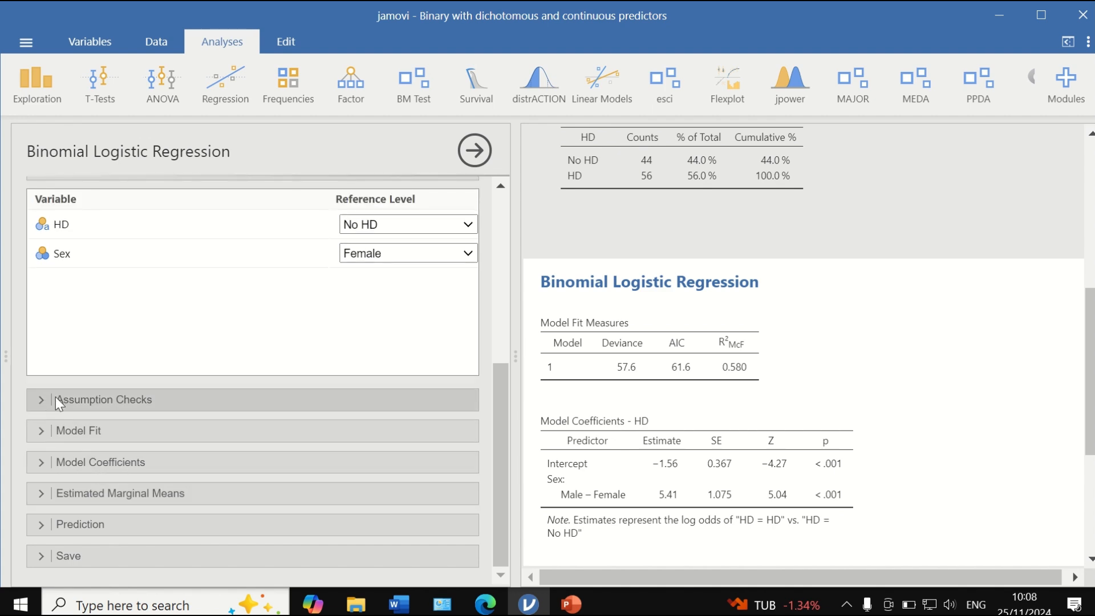
left_click(38, 430)
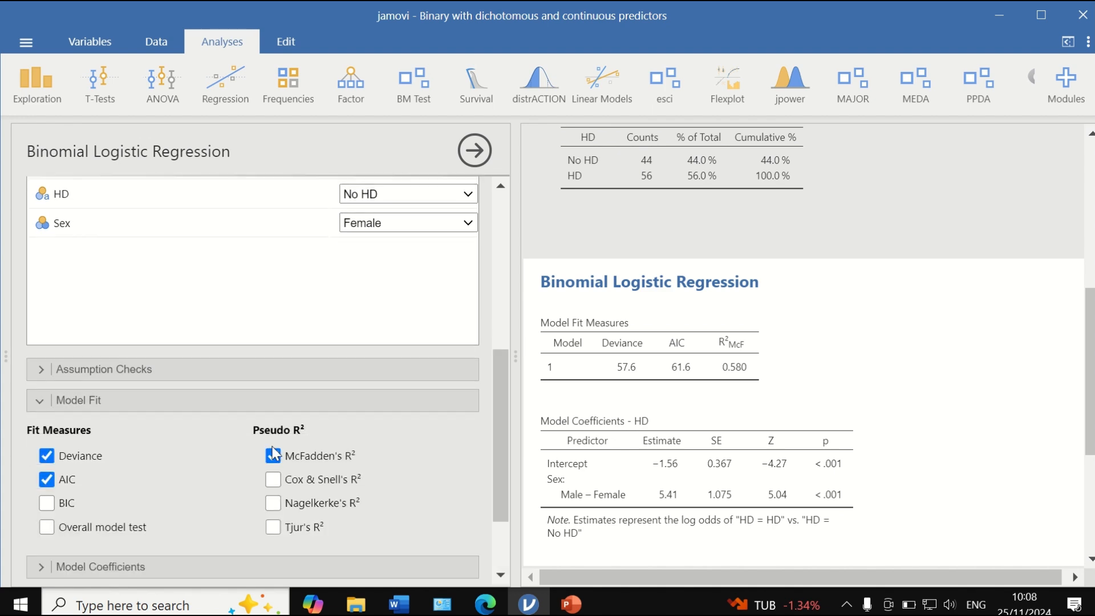
left_click(273, 403)
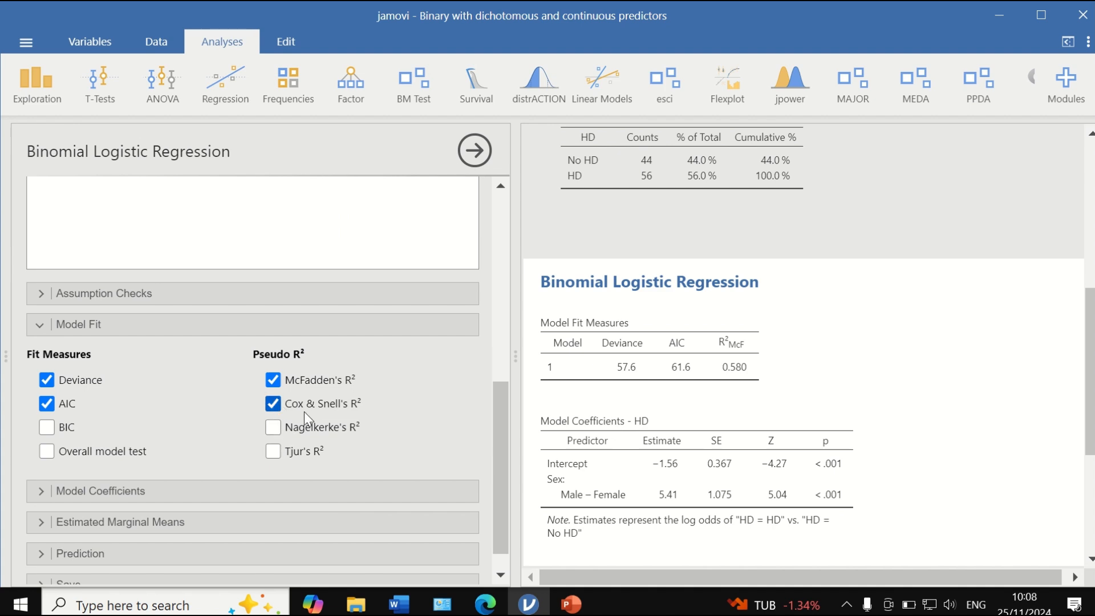
left_click(277, 428)
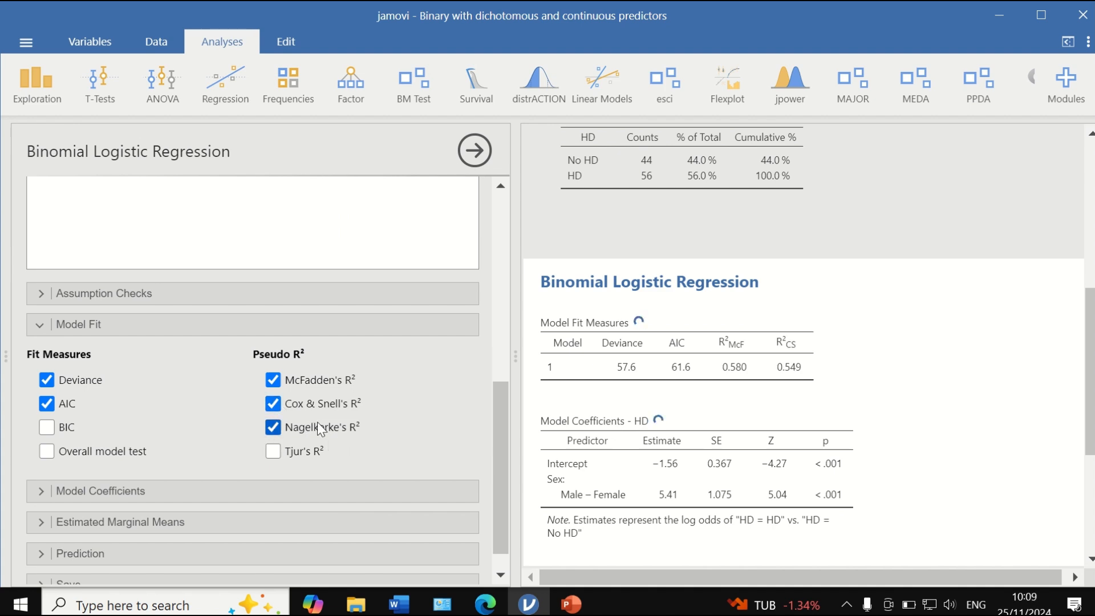
- Add odds ratios with 95% confidence intervals to the coefficients table and review the output
scroll(285, 463, "down", 1)
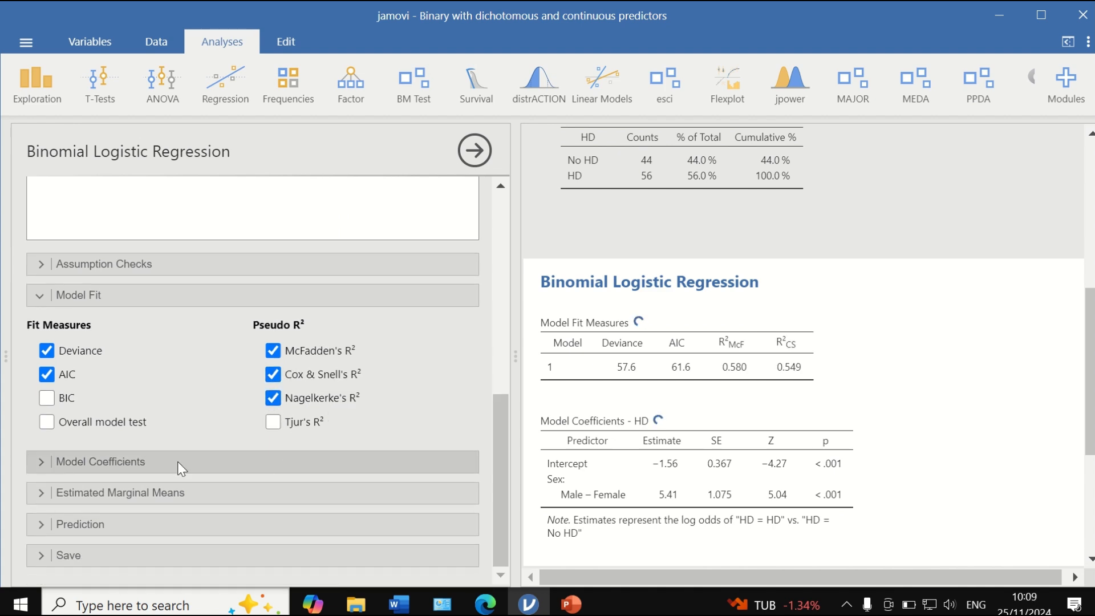
left_click(56, 461)
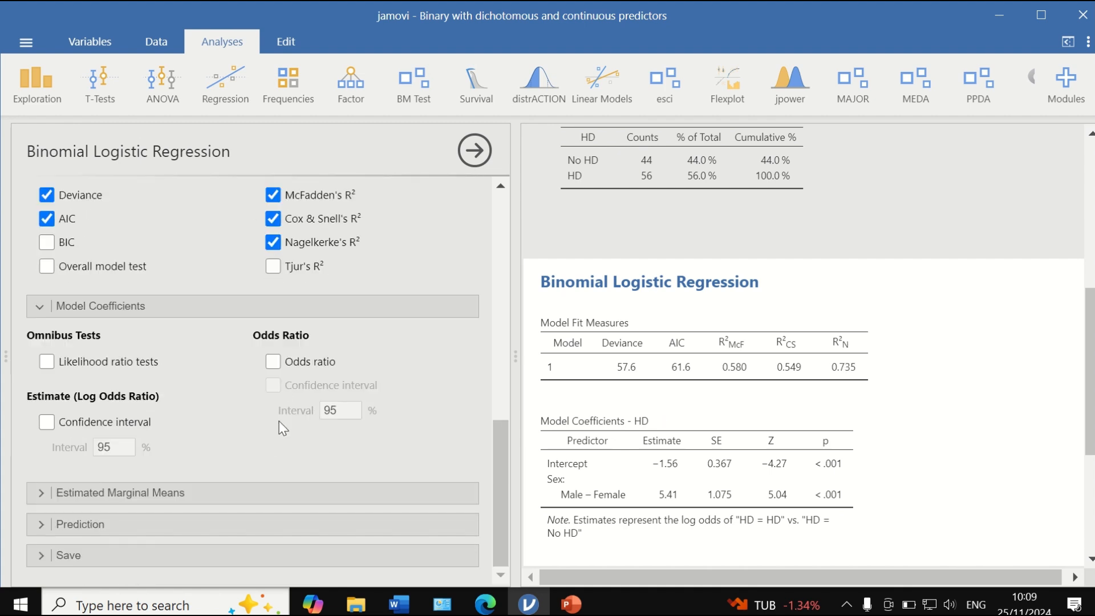
left_click(275, 363)
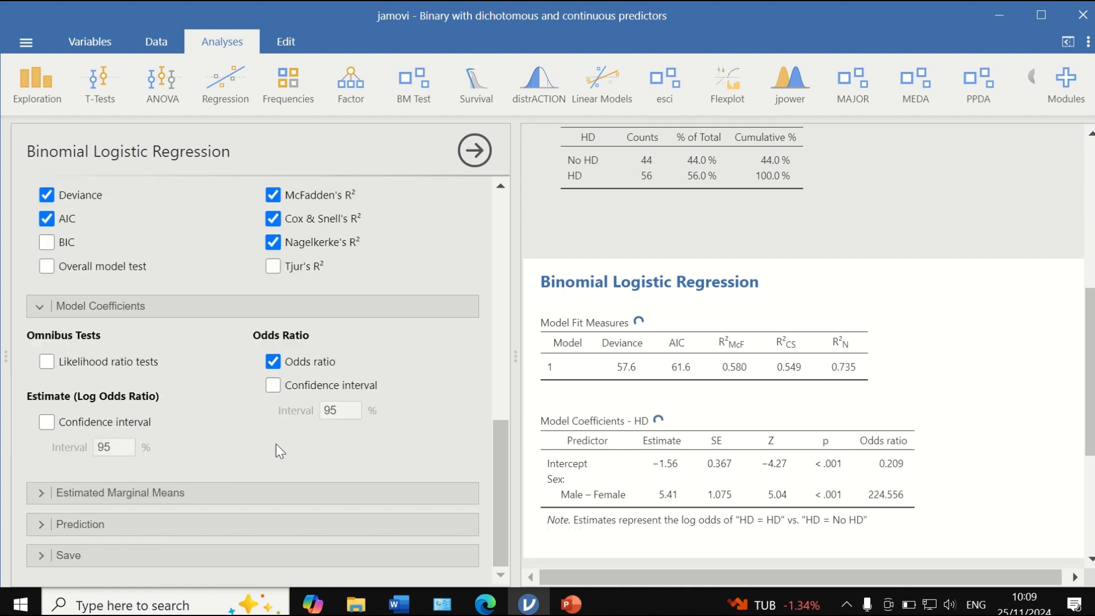
left_click(274, 385)
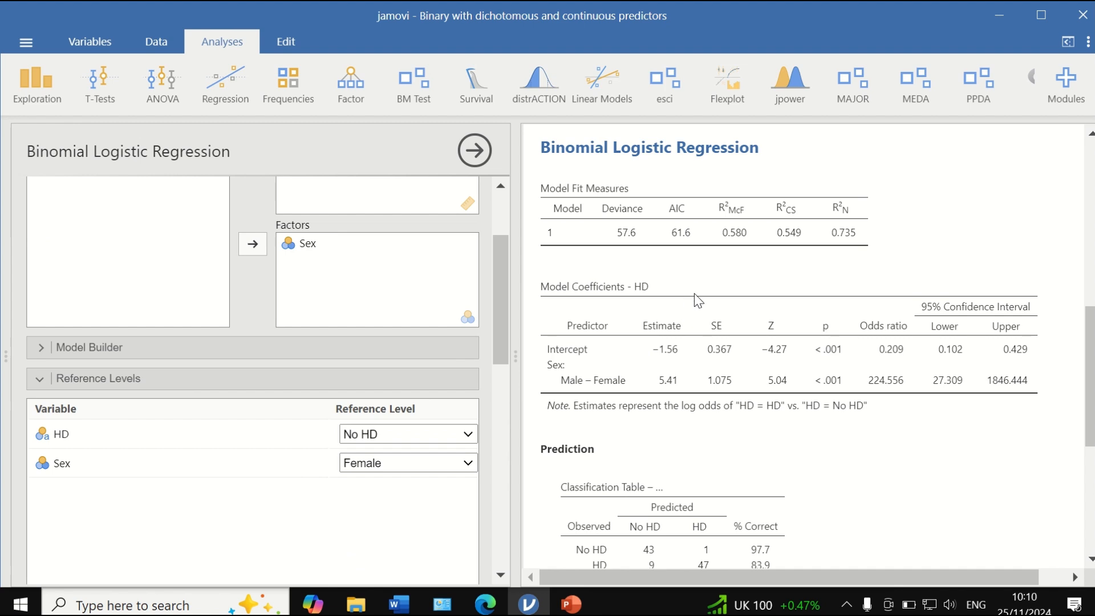
scroll(696, 297, "up", 5)
scroll(761, 350, "down", 5)
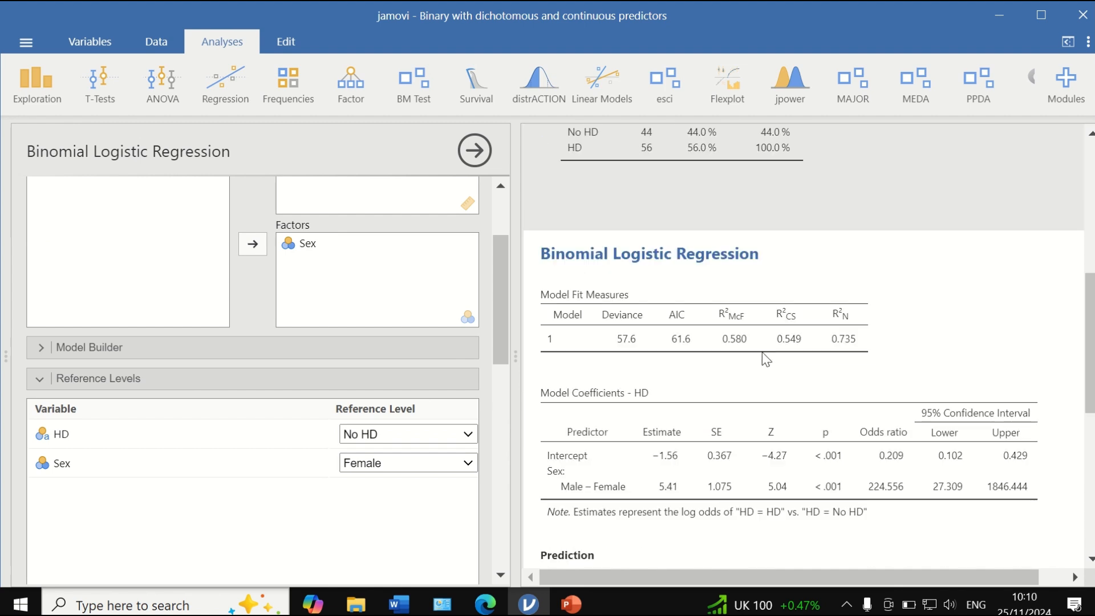
scroll(696, 336, "down", 1)
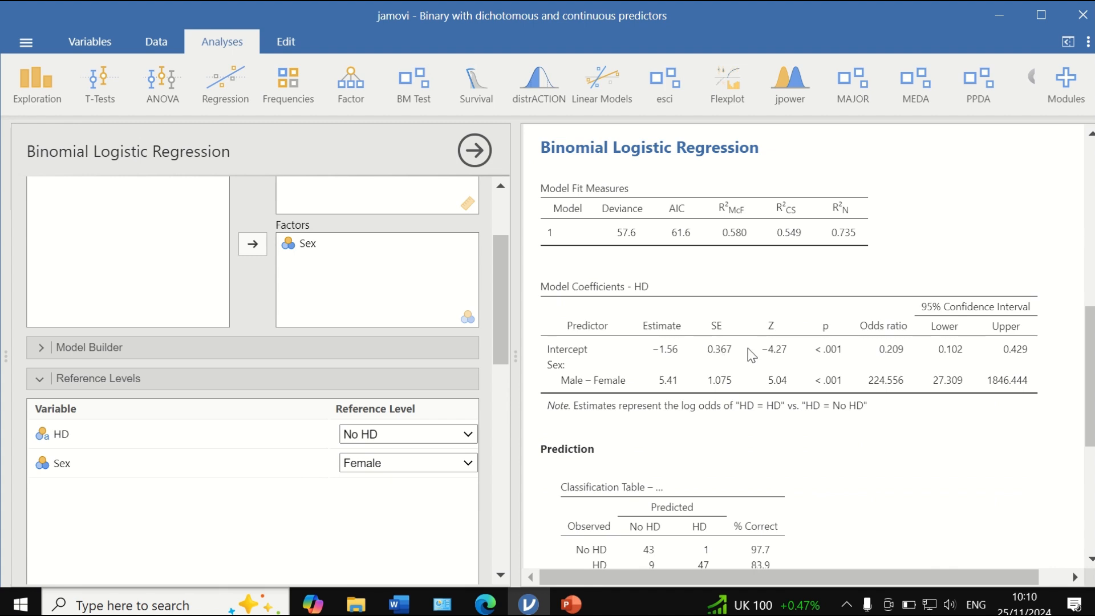
scroll(741, 302, "down", 4)
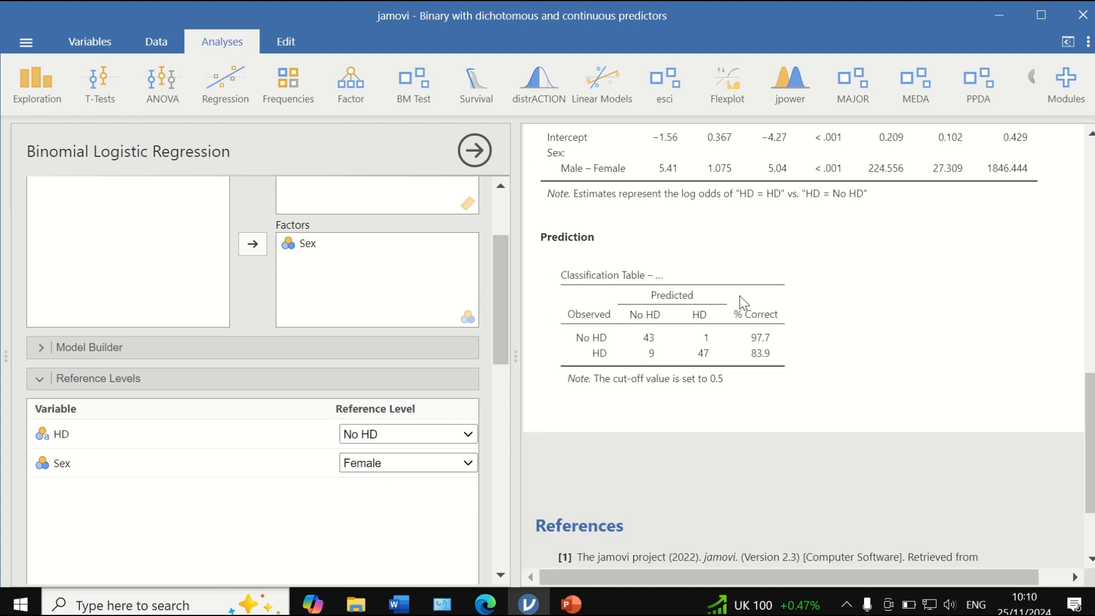
scroll(800, 273, "up", 4)
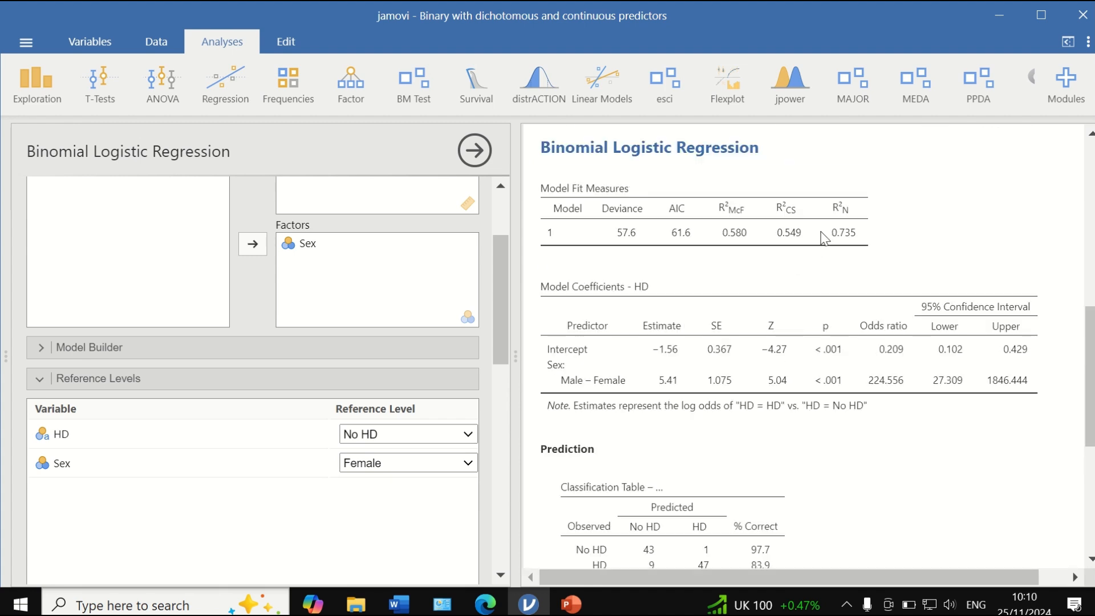